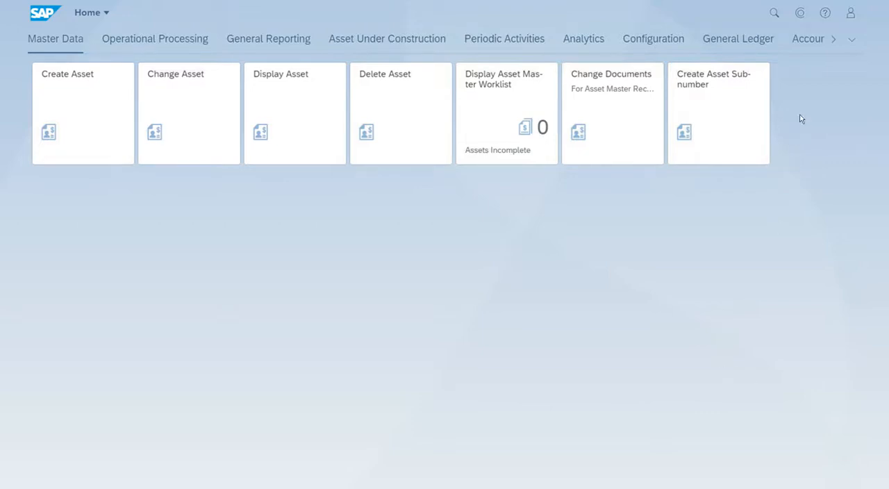
- Show the Materials Management group of launchpad apps
left_click(835, 40)
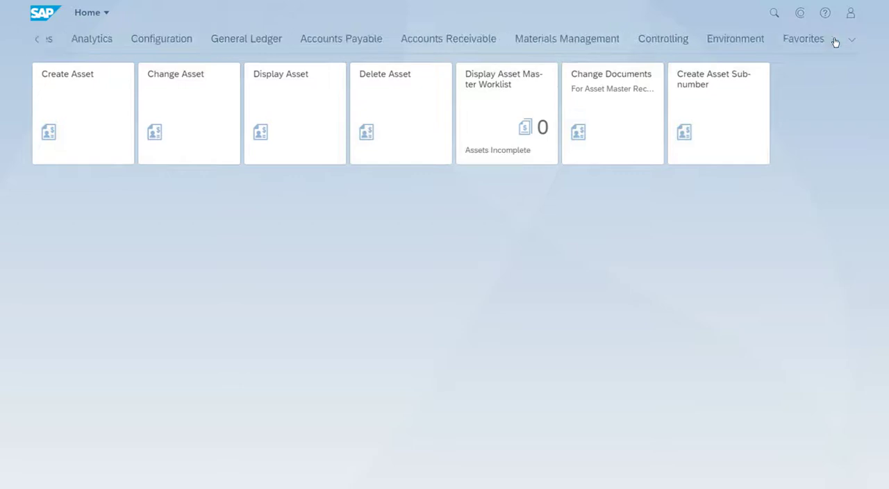
left_click(569, 42)
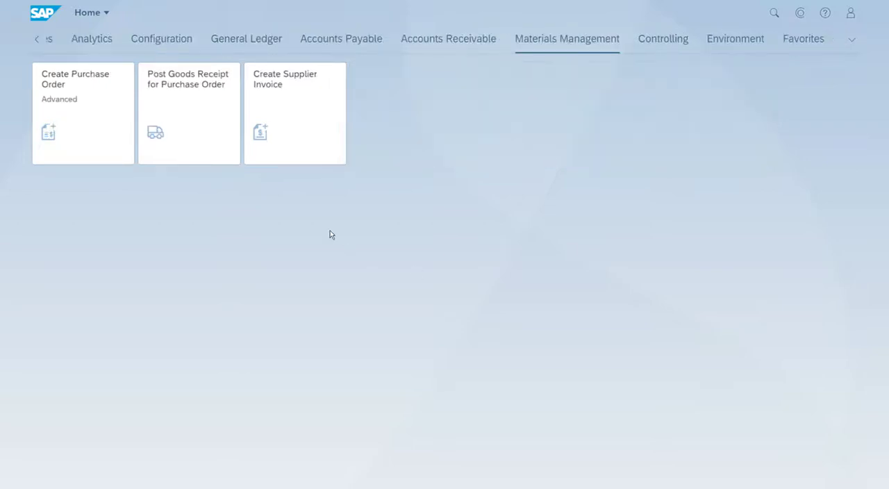
- Start a supplier invoice with company code TA15 and invoice date 29.06.2021
left_click(284, 139)
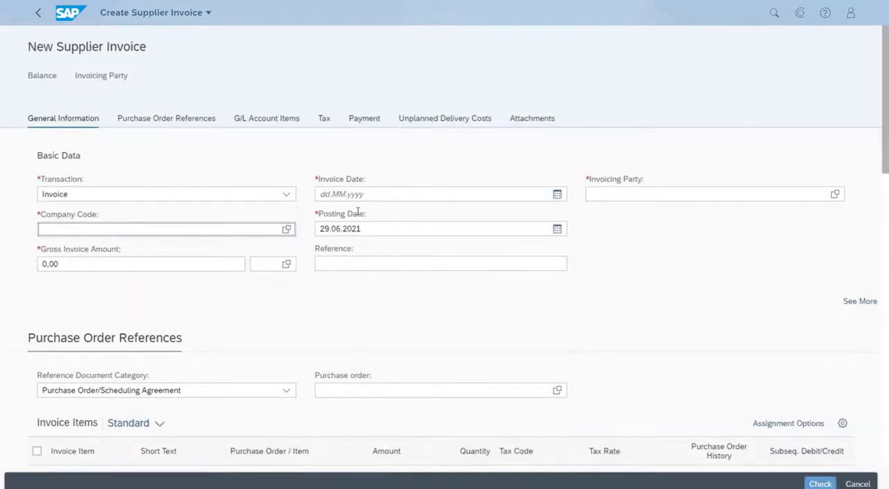
type("TA")
type("15")
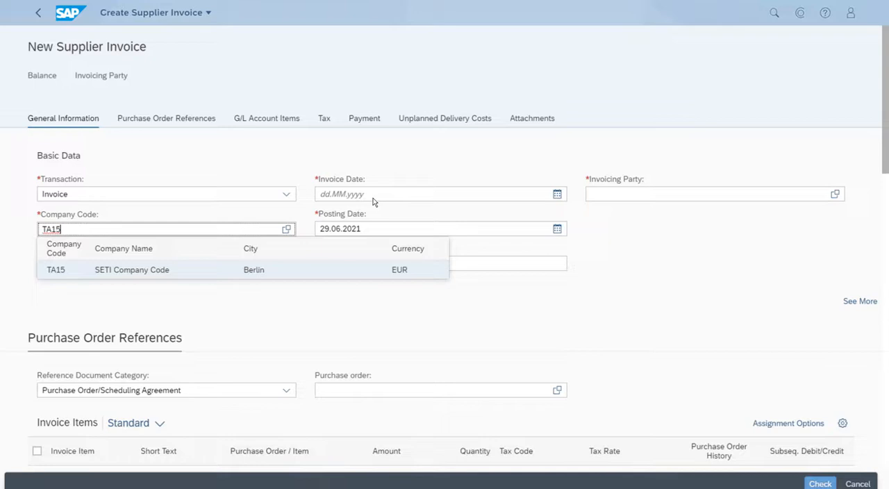
key("Tab")
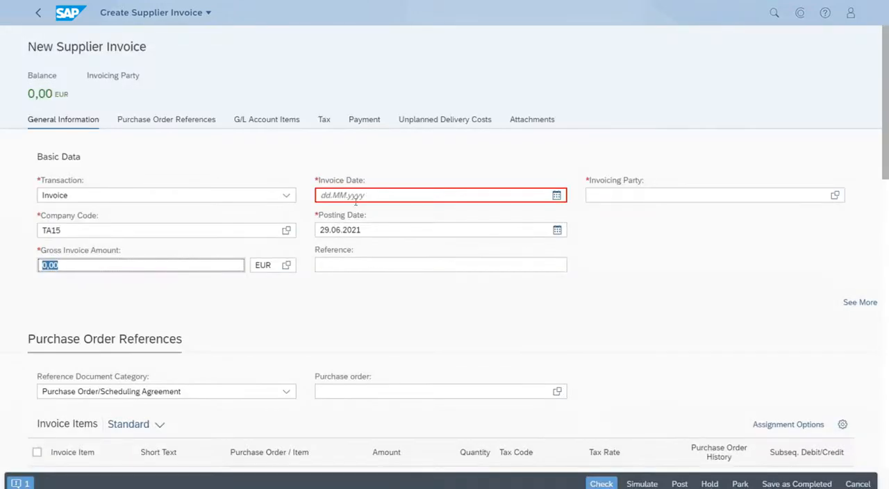
left_click(355, 198)
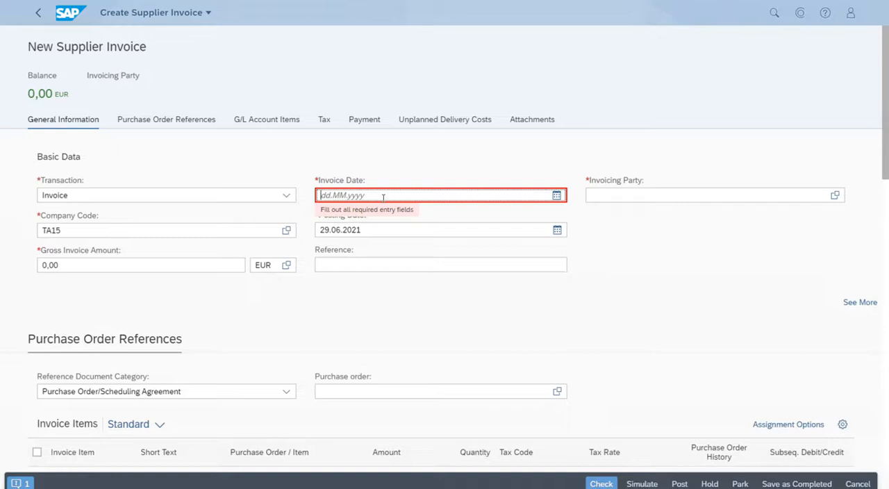
left_click(557, 196)
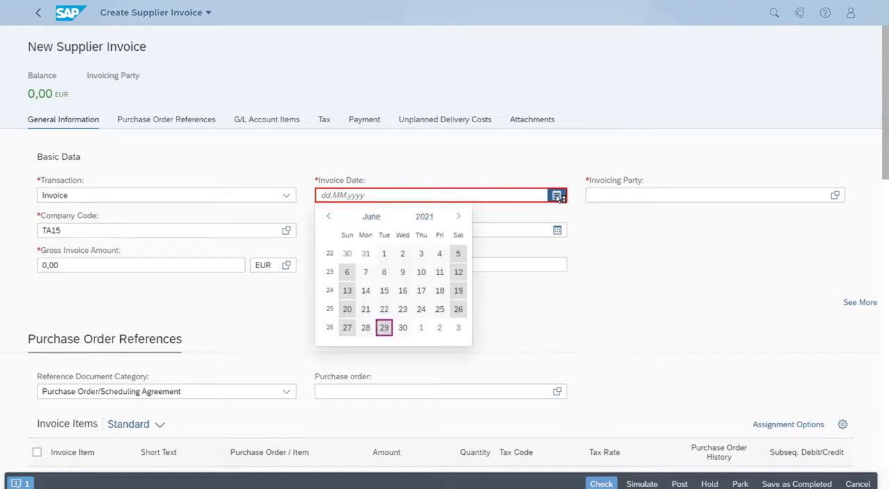
left_click(384, 328)
left_click(654, 196)
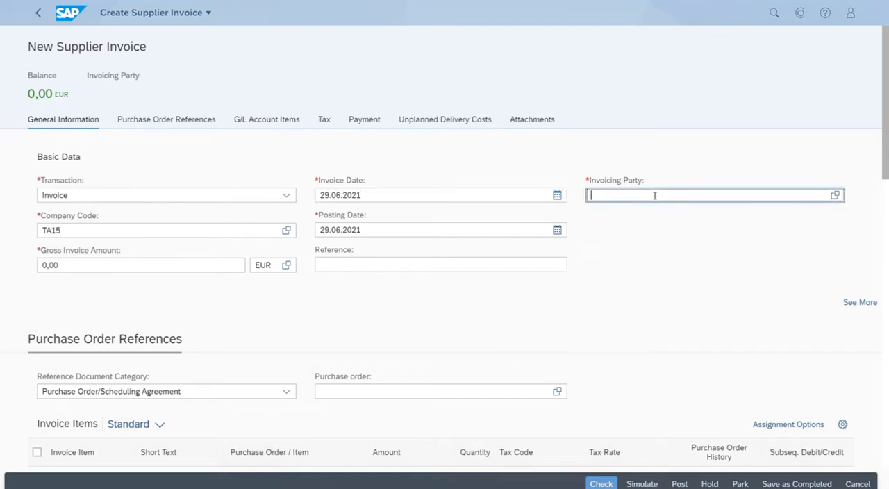
type("T")
type("-AV")
type("15")
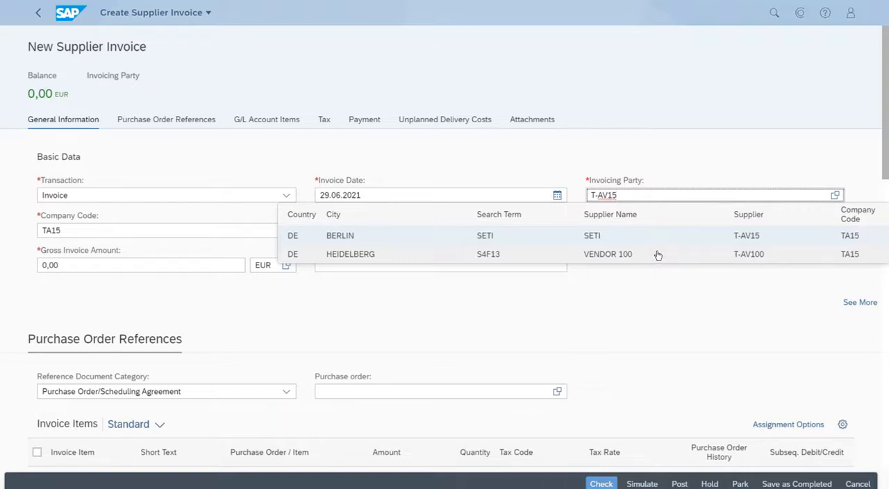
- Set invoicing party T-AV15 (SETI, Berlin) and move to the purchase order reference
left_click(635, 236)
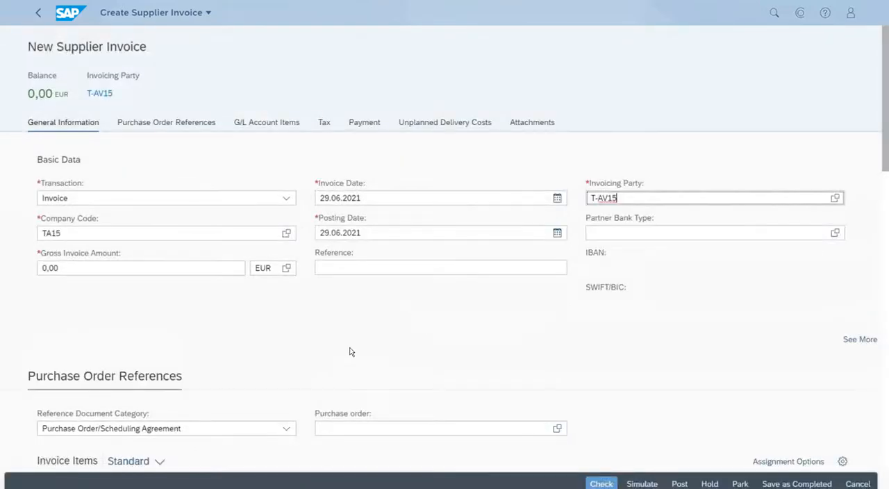
left_click(375, 427)
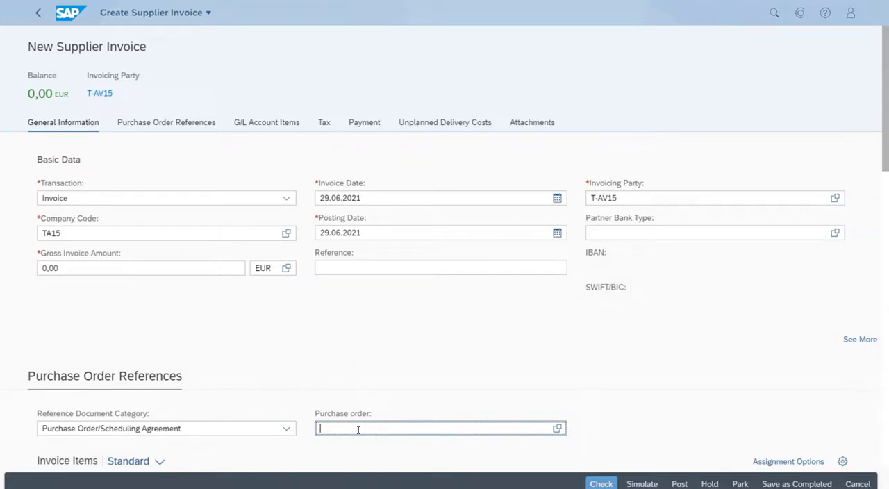
type("45000")
key("BackSpace")
key("BackSpace")
type("00000")
type("46")
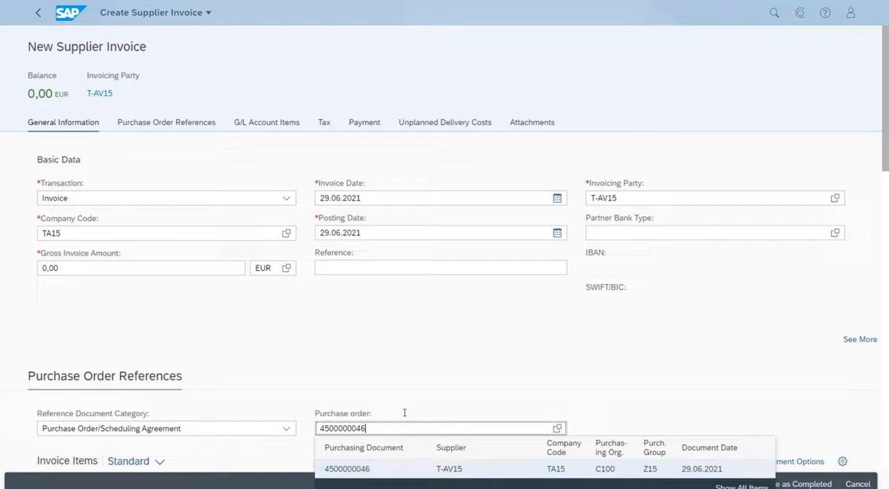
left_click(400, 468)
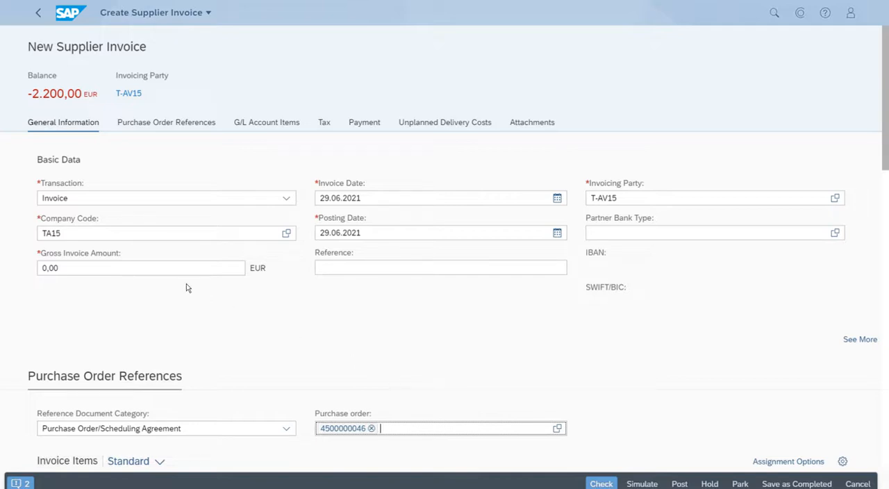
- Enter gross invoice amount 2.200,00 EUR, correcting the mistaken 22.000,00
left_click_drag(154, 267, 26, 265)
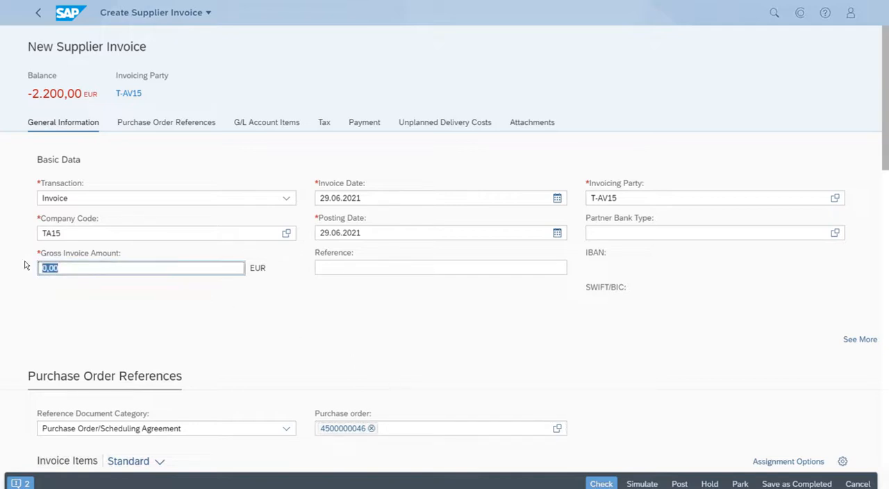
type("22")
type("000")
key("Return")
key("Tab")
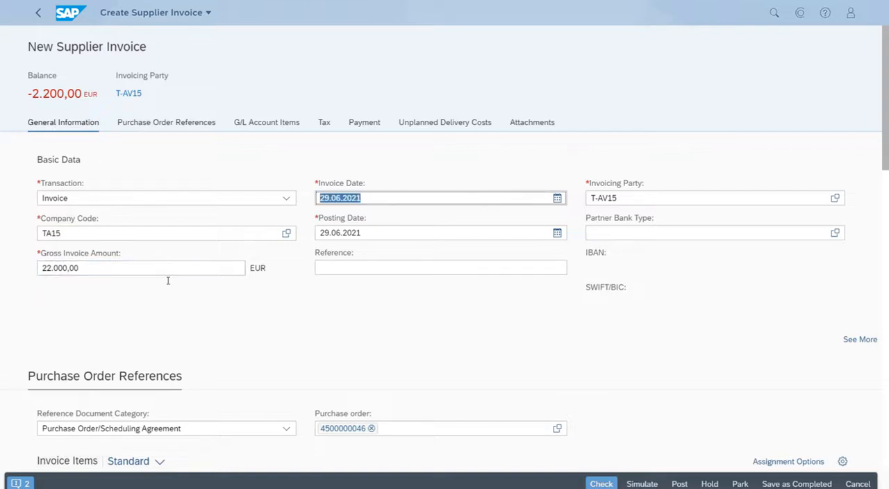
left_click(129, 267)
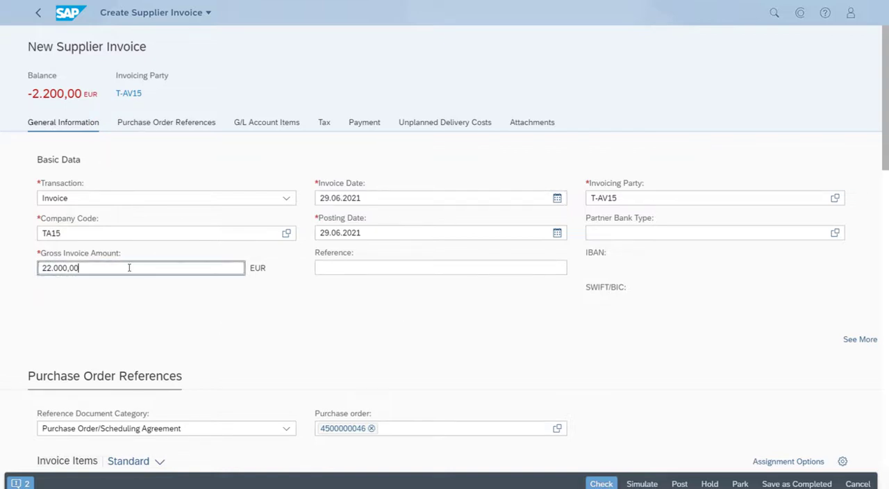
left_click_drag(122, 266, 32, 271)
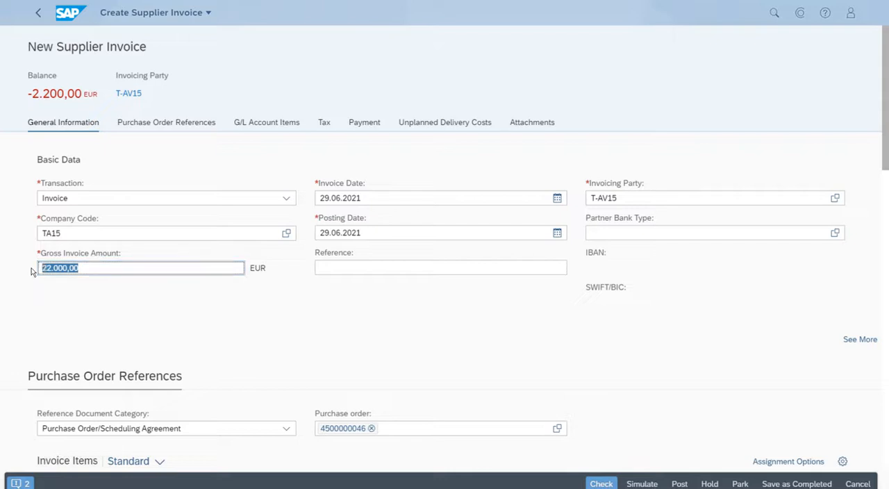
type("2200")
key("Return")
- Check the invoice for errors and dismiss the success messages, balance 0,00 EUR
left_click(603, 484)
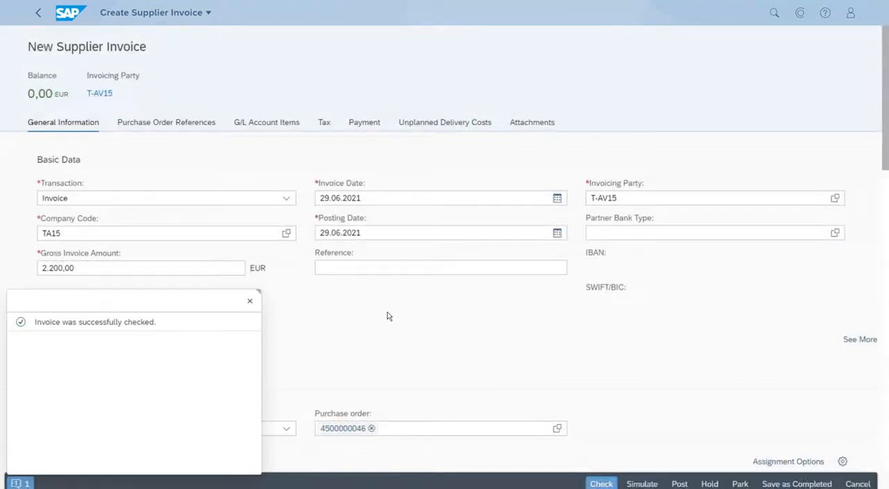
left_click(249, 303)
scroll(379, 340, "down", 3)
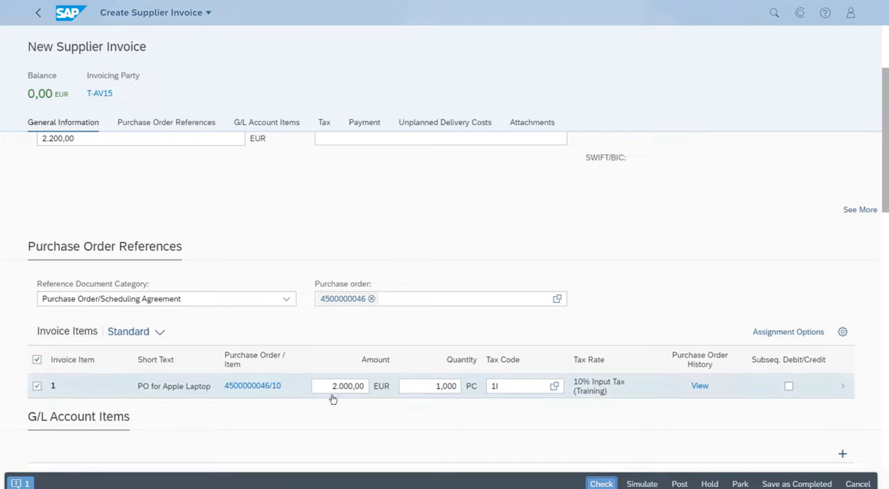
scroll(257, 278, "up", 3)
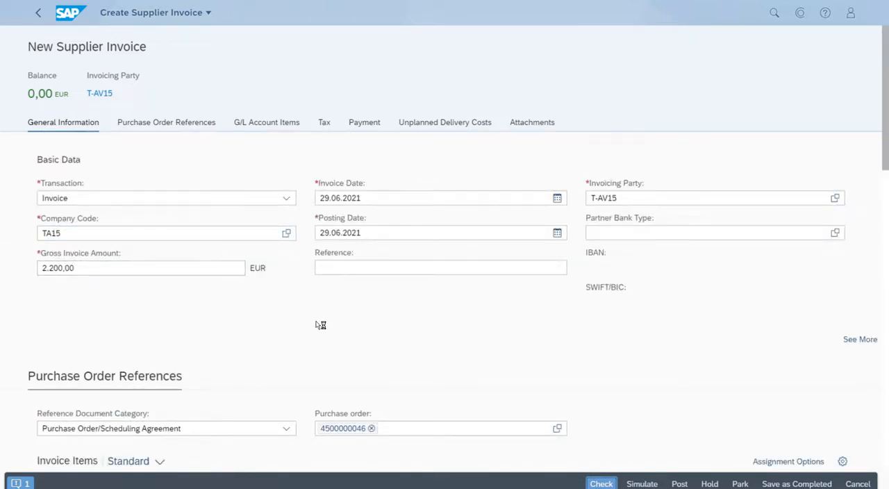
scroll(320, 325, "down", 1)
scroll(621, 313, "down", 1)
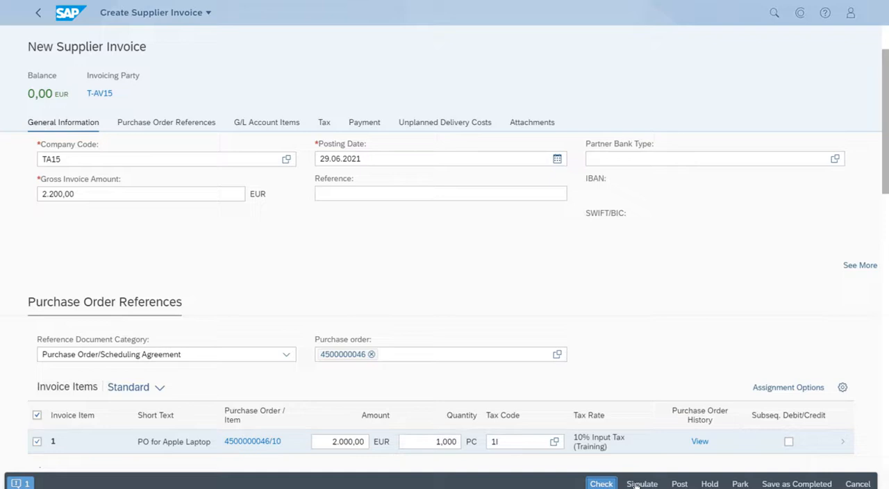
- Post the supplier invoice and decline creating another, returning home
left_click(680, 484)
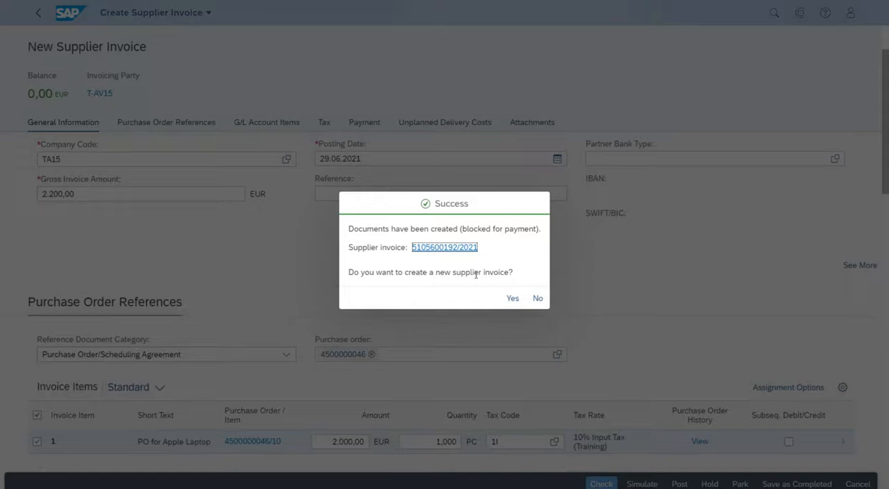
left_click(537, 299)
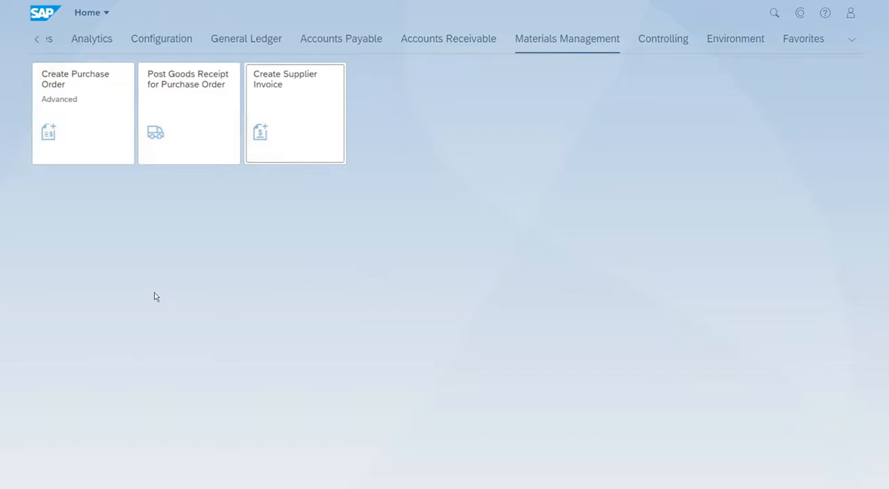
- Scroll the launchpad groups back to Master Data and Operational Processing
left_click(39, 40)
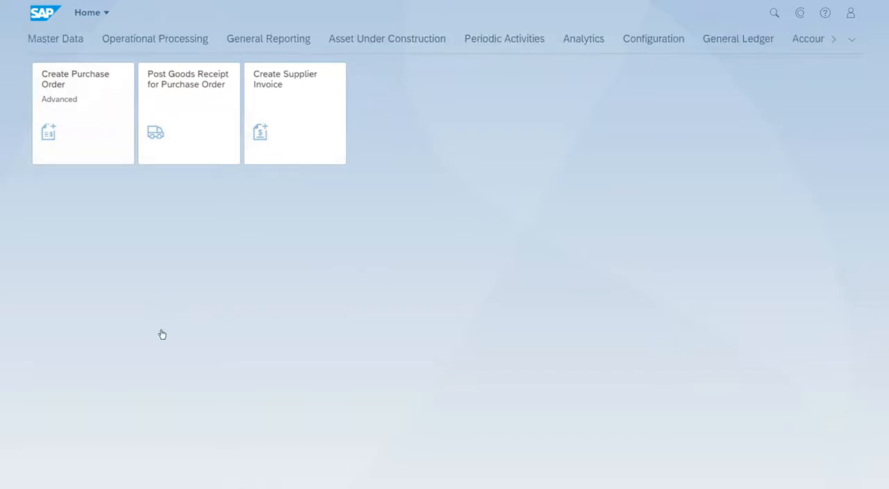